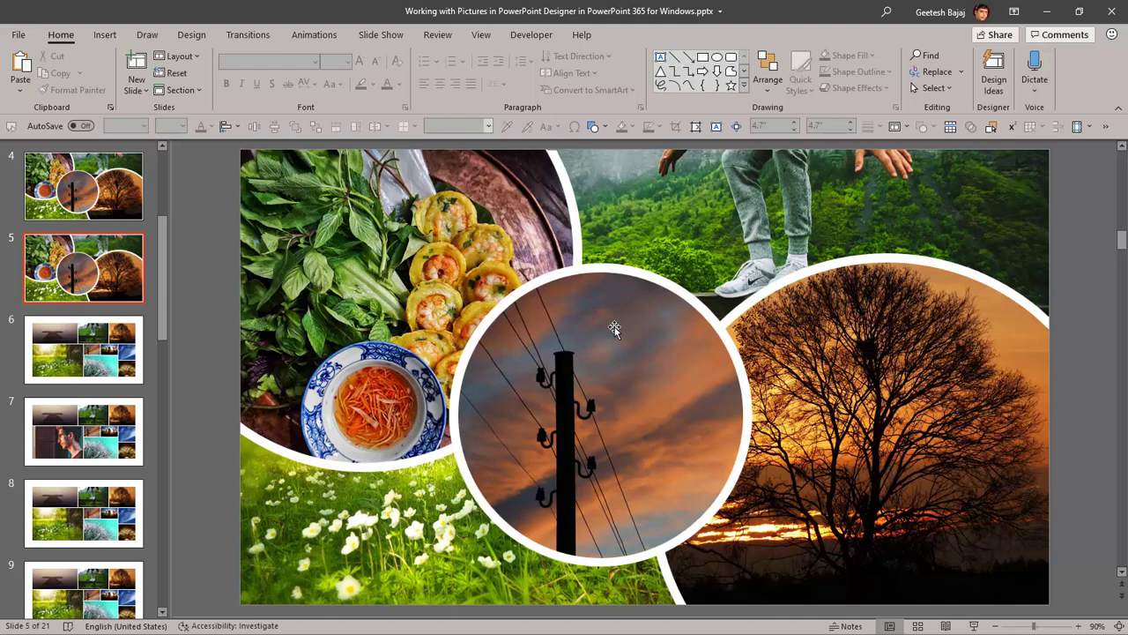
Swap slide 5's centre circle power-pole photo for the blurred-lights rope image from the Scopio folder
{"action": "left_click", "coordinate": [614, 327]}
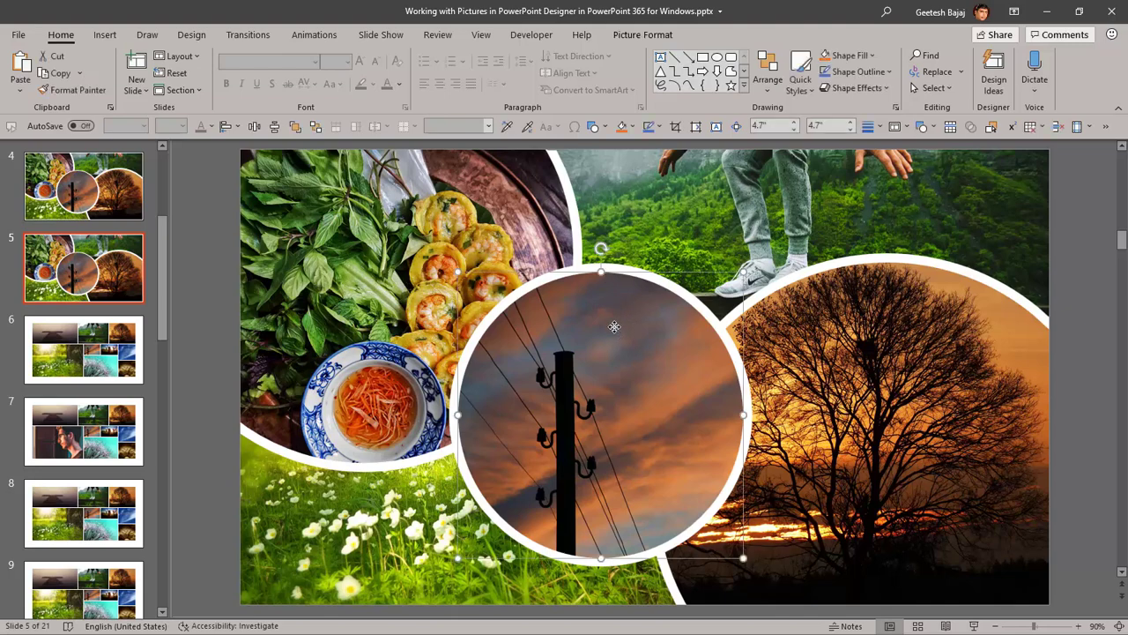
{"action": "right_click", "coordinate": [614, 327]}
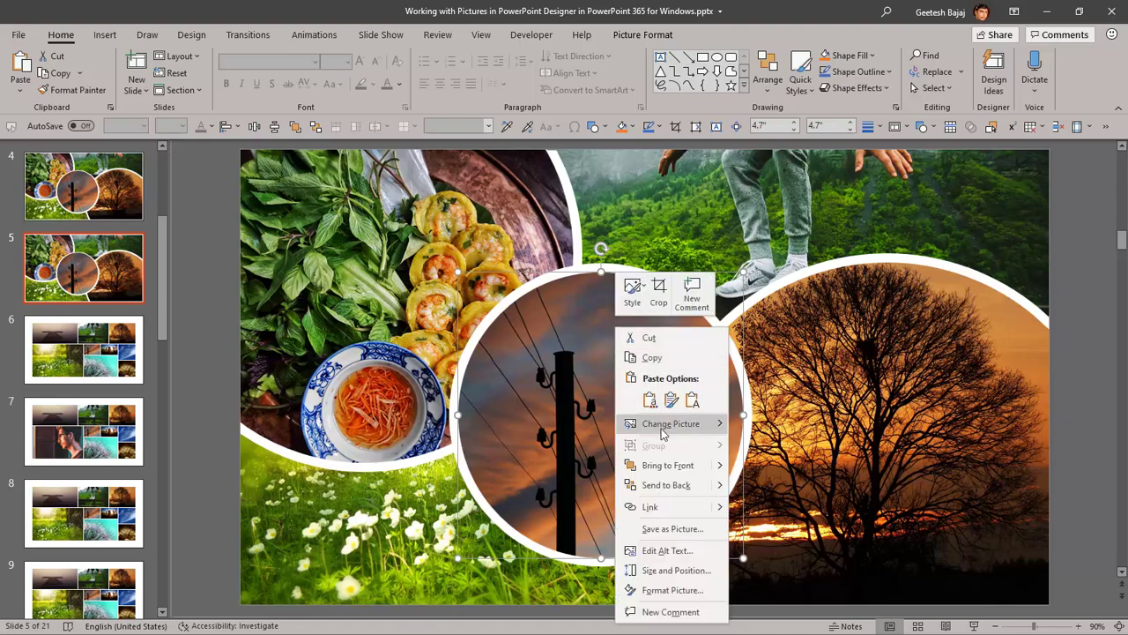
{"action": "mouse_move", "coordinate": [663, 432]}
{"action": "left_click", "coordinate": [767, 424]}
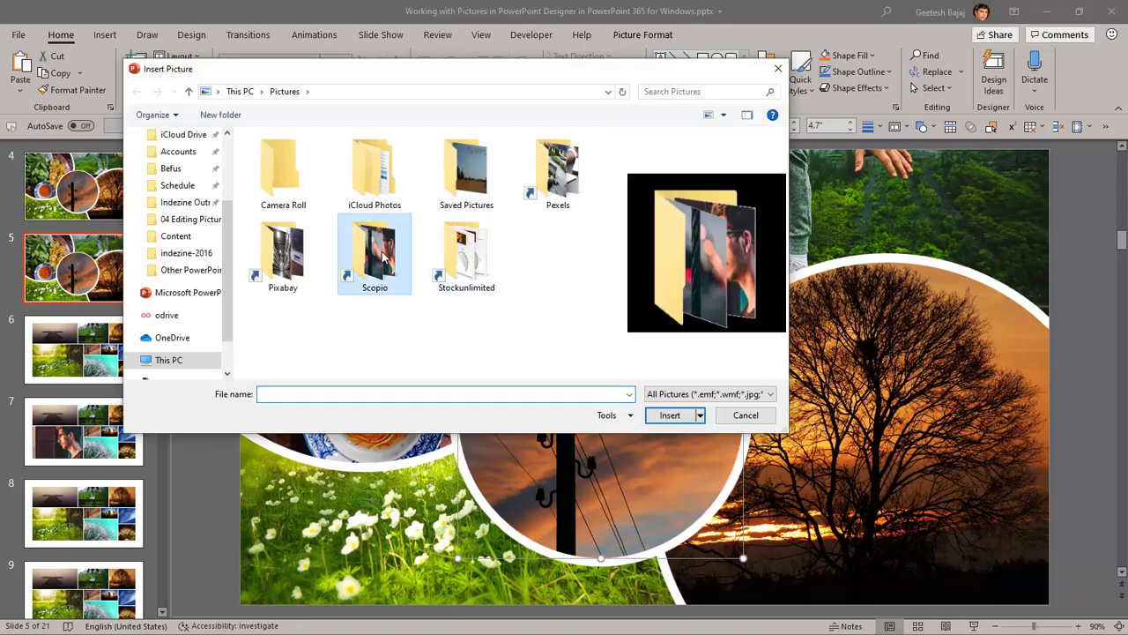
{"action": "double_click", "coordinate": [371, 240]}
{"action": "left_click", "coordinate": [465, 185]}
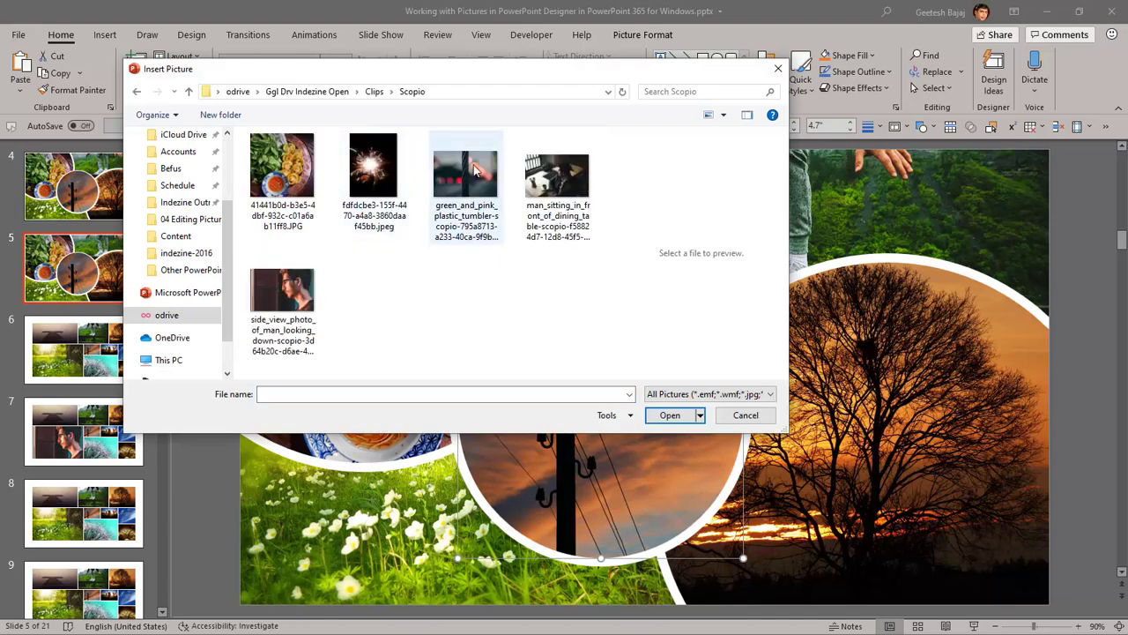
{"action": "left_click", "coordinate": [665, 418]}
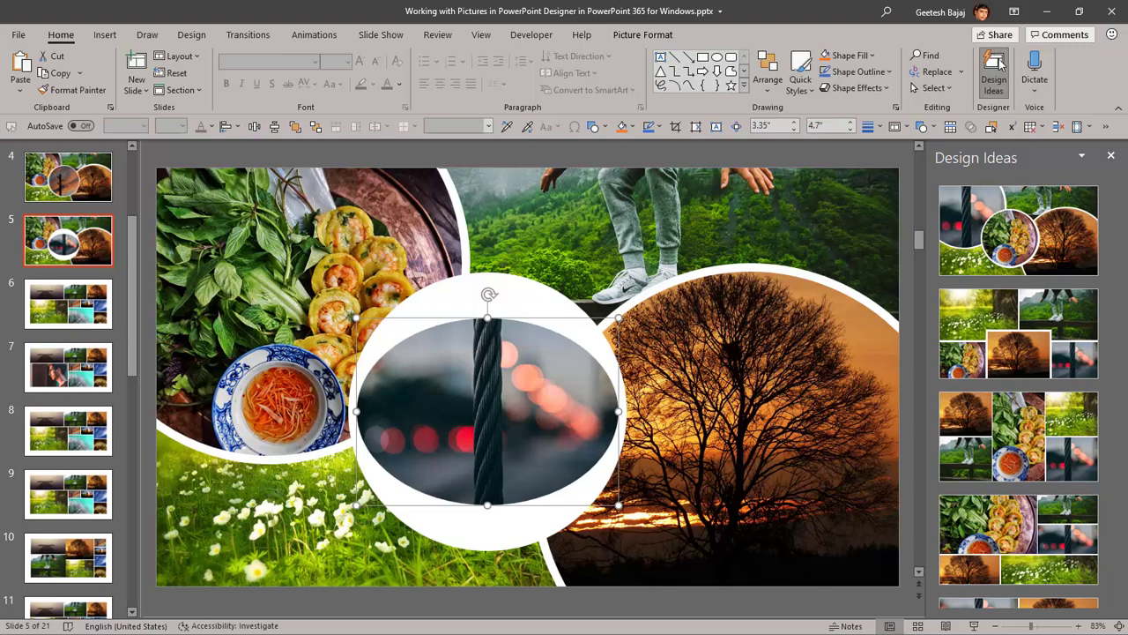
{"action": "left_click", "coordinate": [1002, 74]}
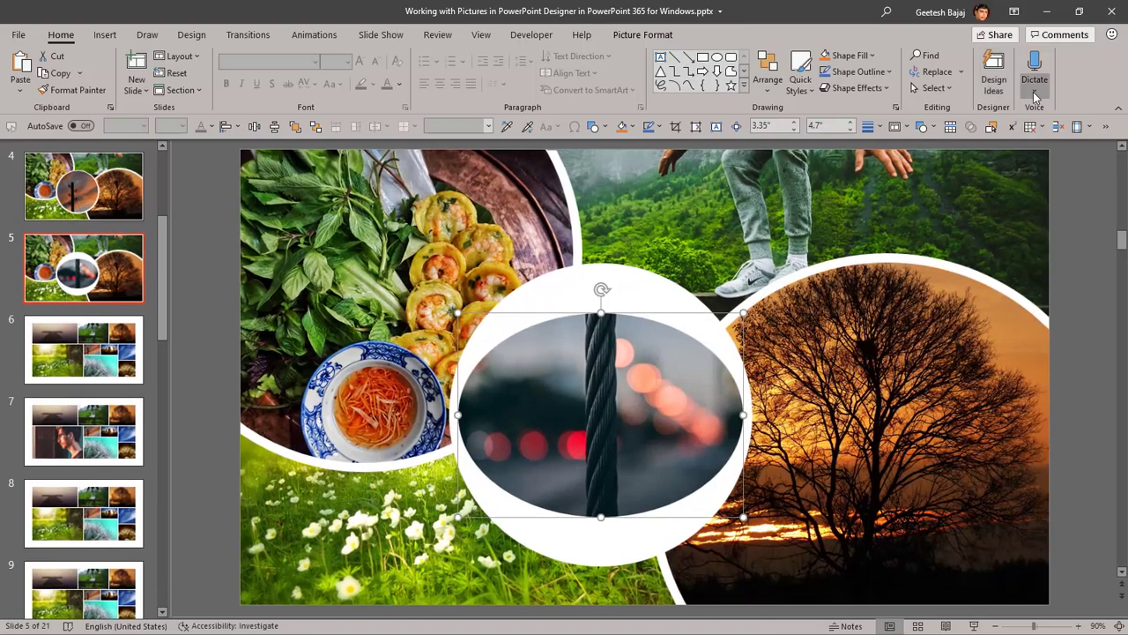
{"action": "left_click", "coordinate": [187, 37]}
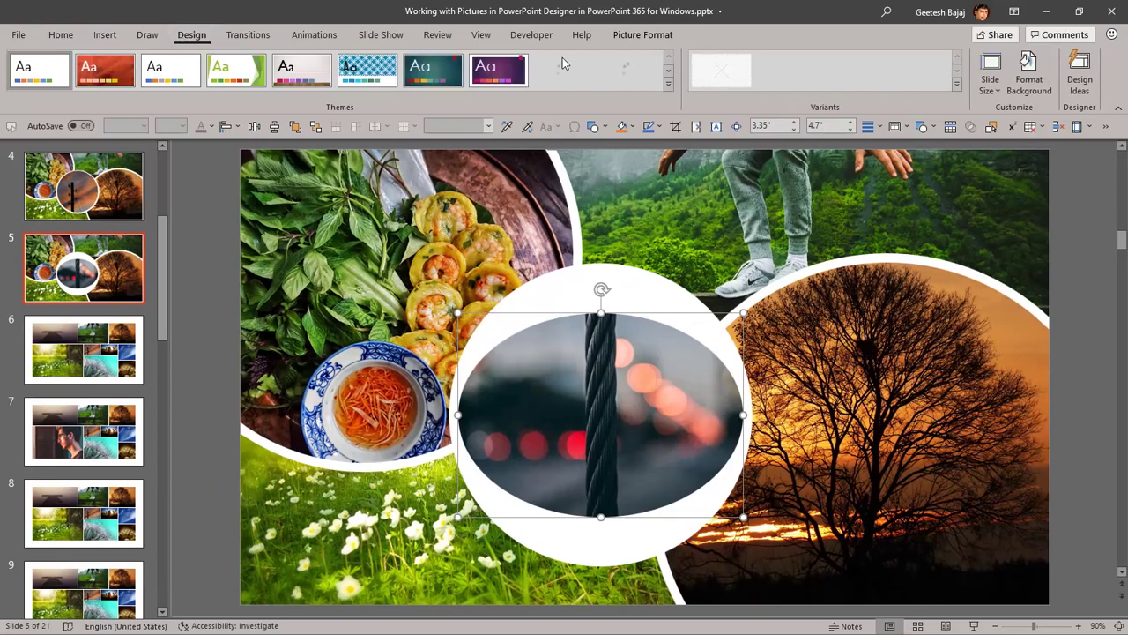
{"action": "left_click", "coordinate": [1089, 73]}
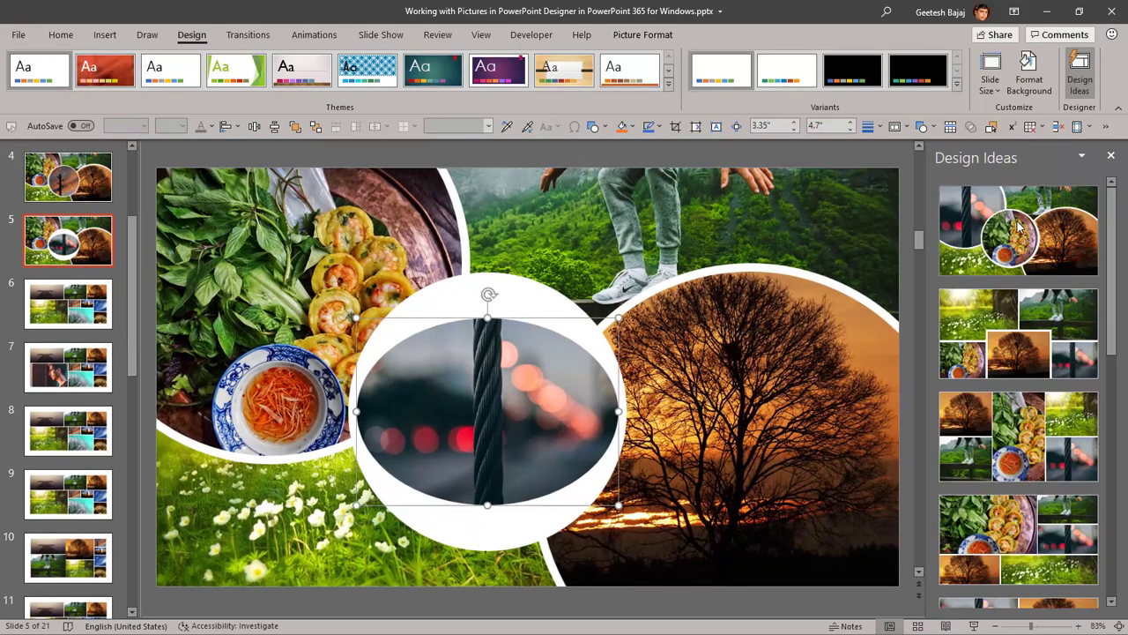
{"action": "left_click", "coordinate": [1018, 226]}
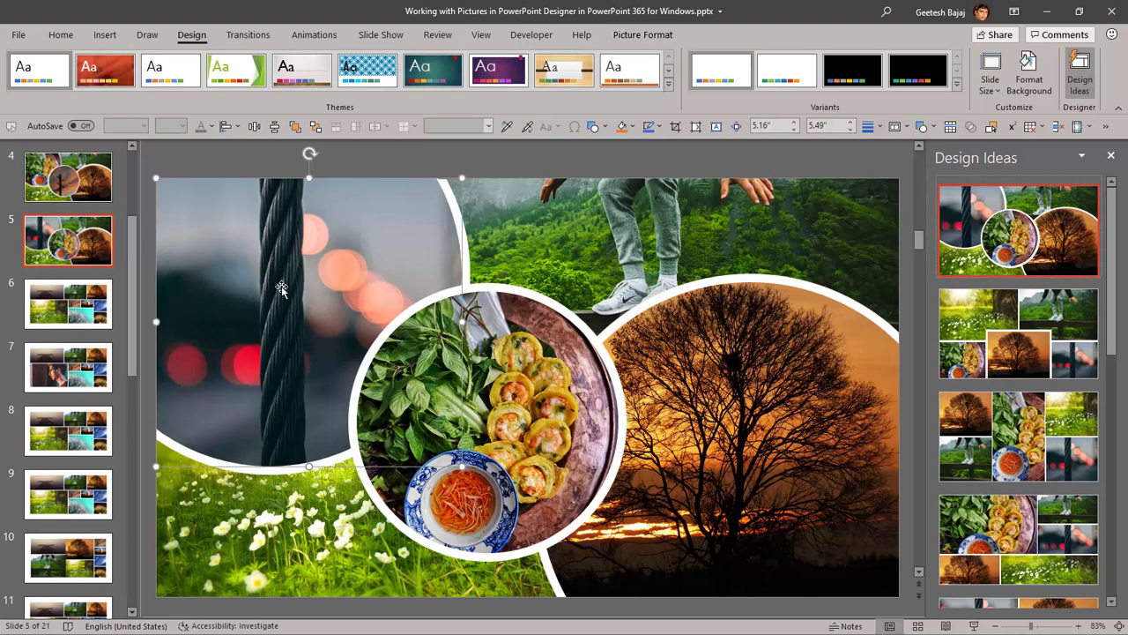
{"action": "key", "text": "ctrl+z"}
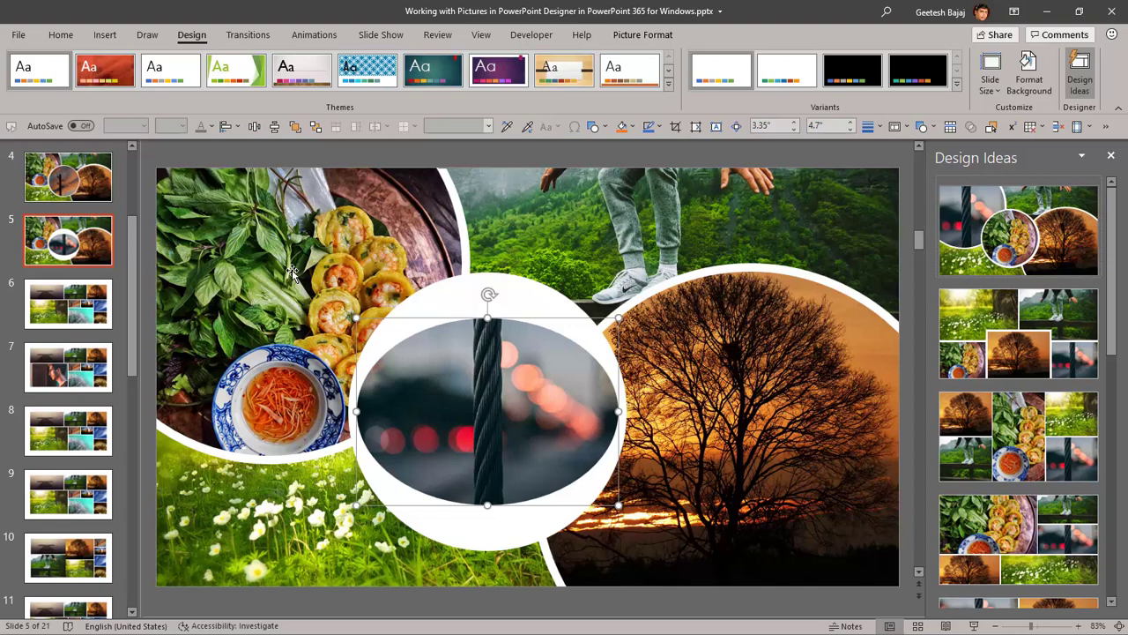
On slide 6, change the large meadow picture to the side-view photo of a man from file
{"action": "left_click", "coordinate": [77, 322]}
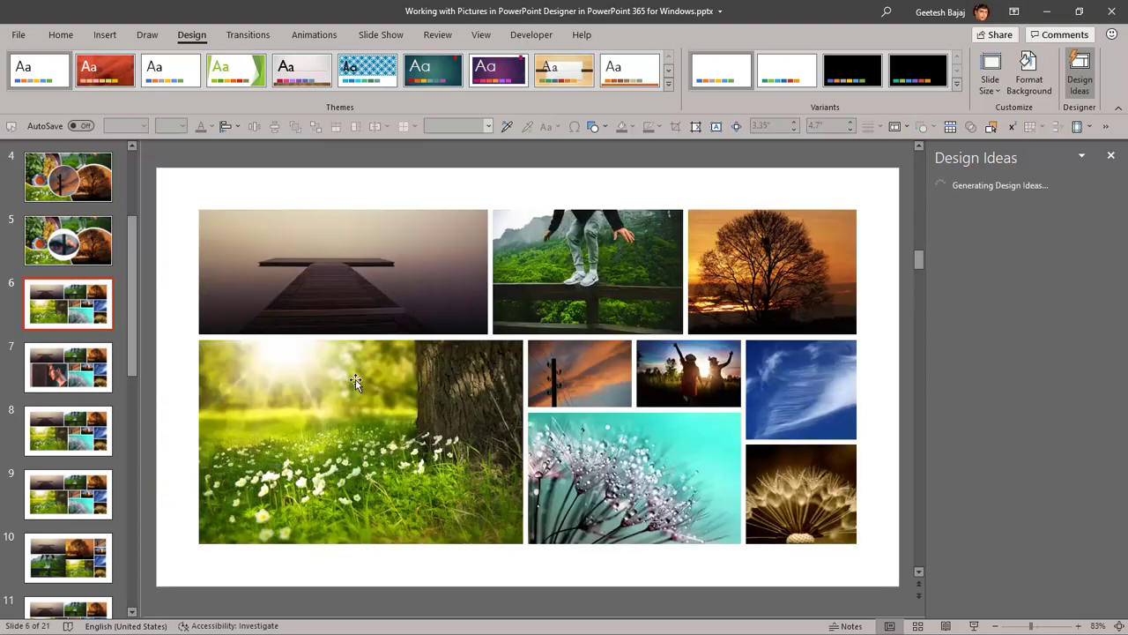
{"action": "left_click", "coordinate": [355, 381]}
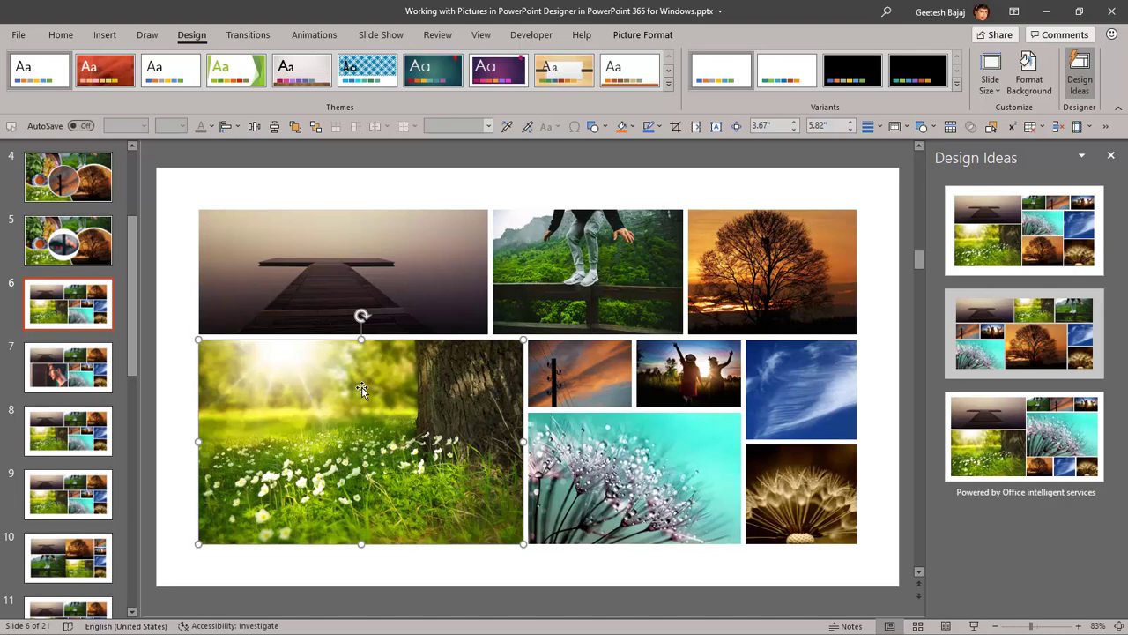
{"action": "right_click", "coordinate": [362, 390]}
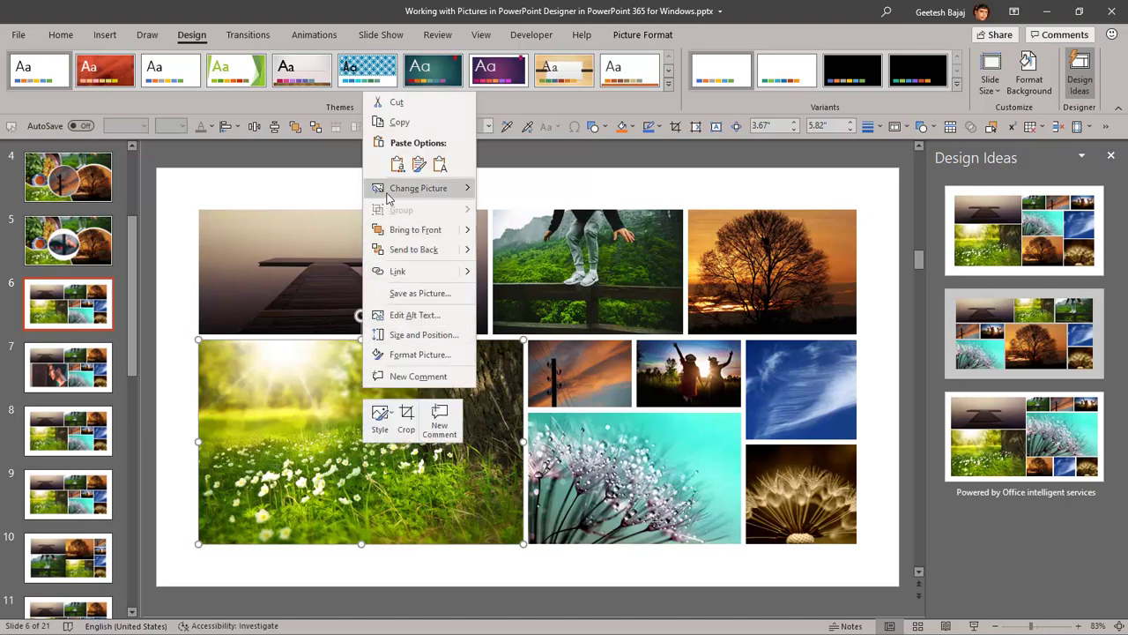
{"action": "mouse_move", "coordinate": [388, 192]}
{"action": "left_click", "coordinate": [498, 192]}
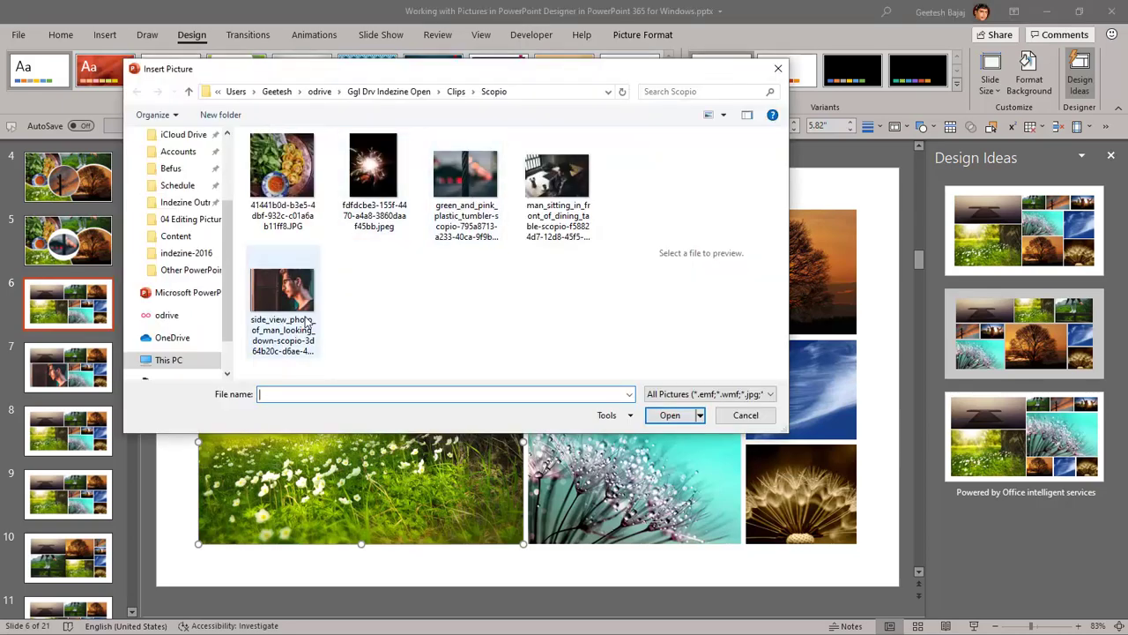
{"action": "left_click", "coordinate": [307, 323]}
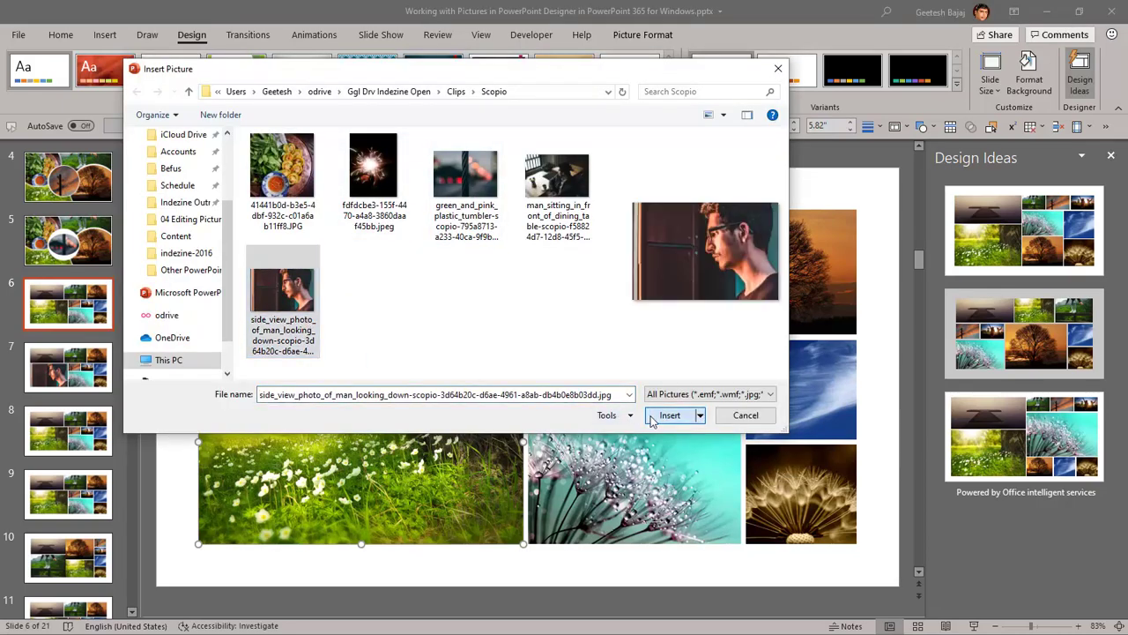
{"action": "left_click", "coordinate": [651, 417]}
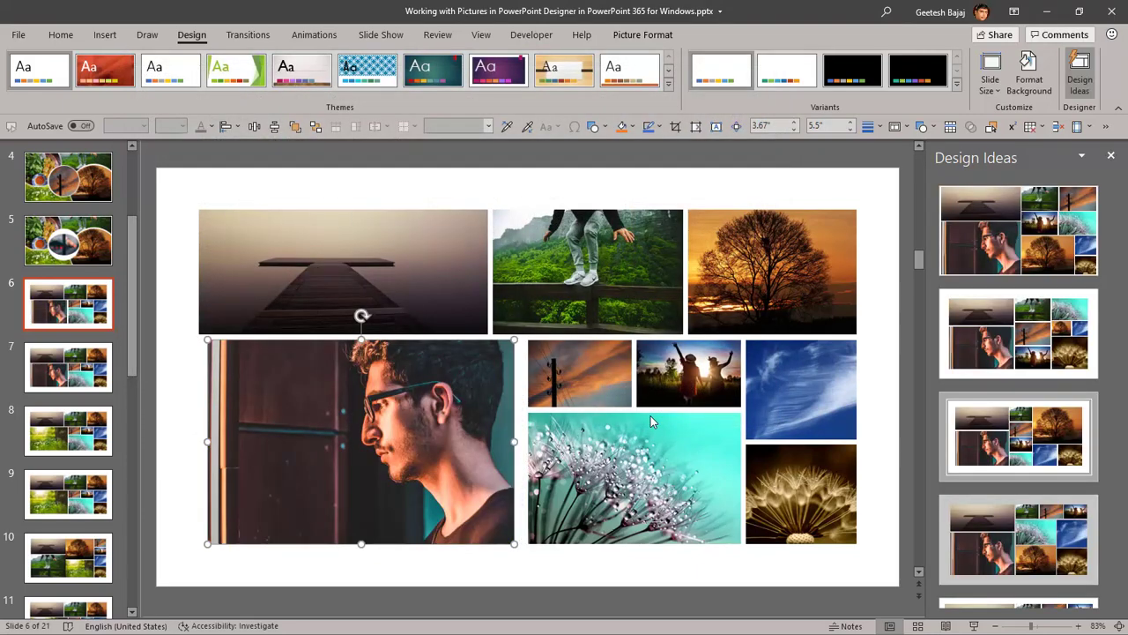
Check slides 5 and 6, select the portrait and pier pictures, then return to slide 5
{"action": "left_click", "coordinate": [68, 239]}
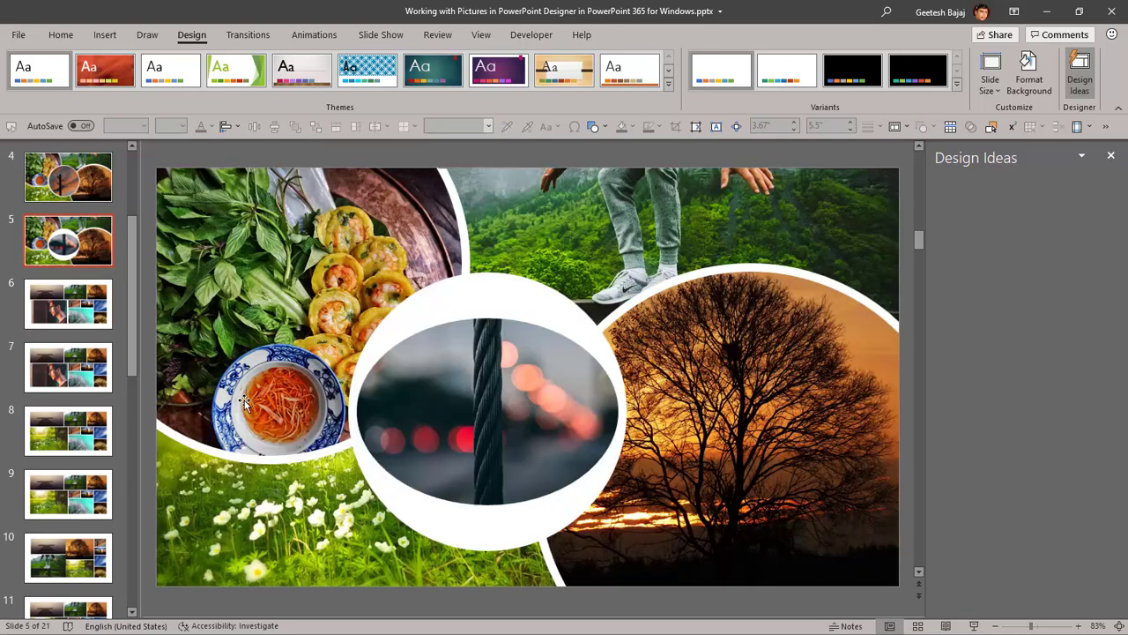
{"action": "left_click", "coordinate": [76, 322]}
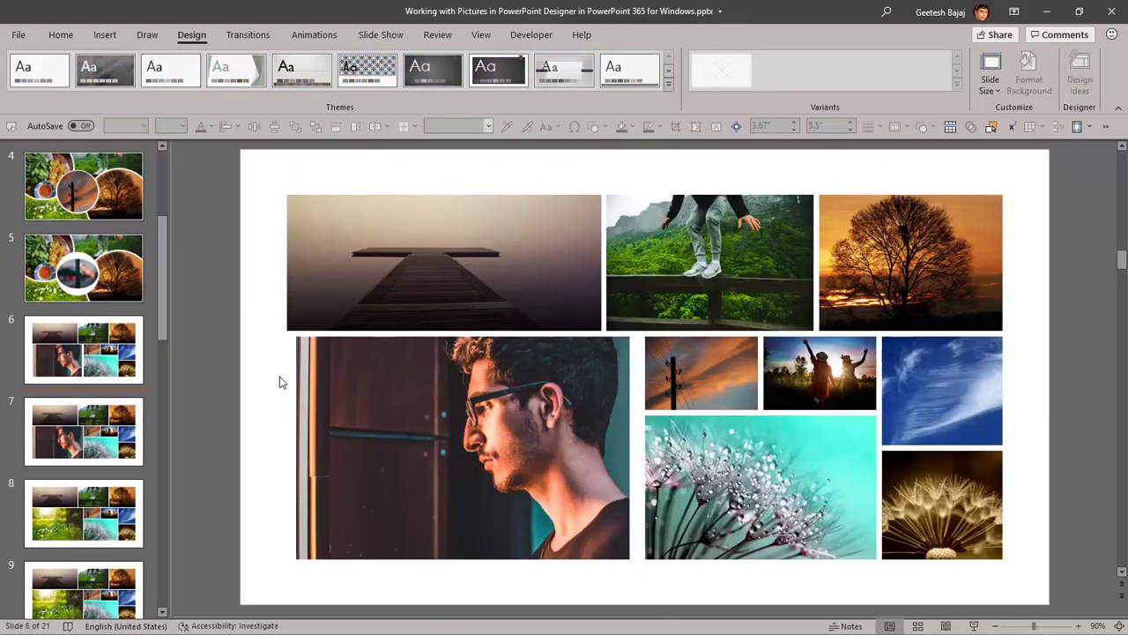
{"action": "left_click", "coordinate": [309, 375]}
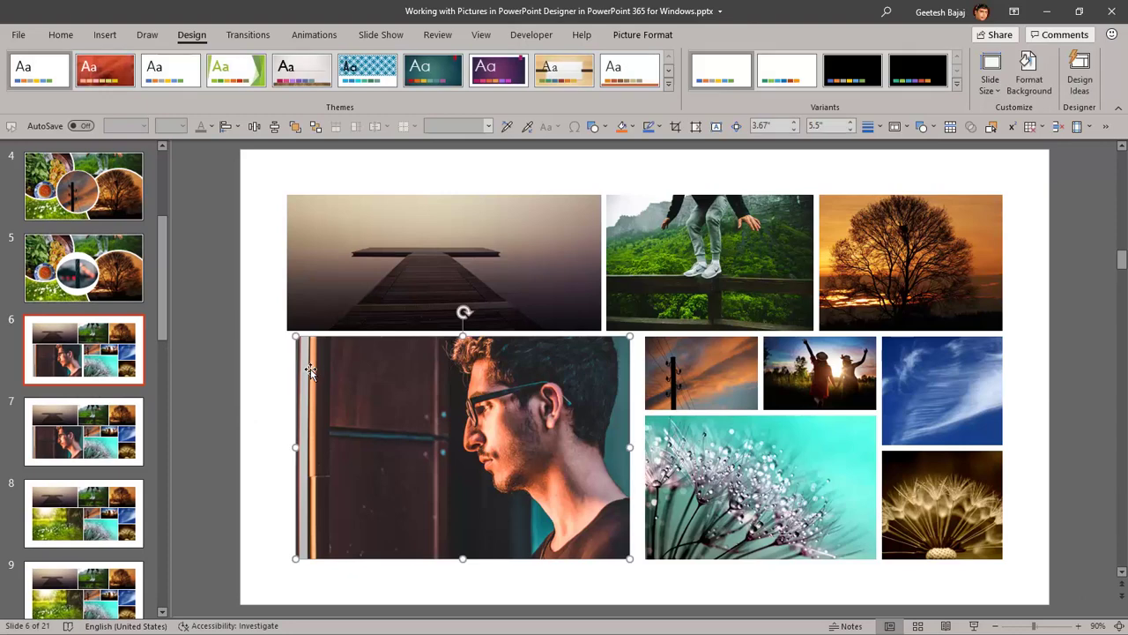
{"action": "left_click", "coordinate": [291, 316]}
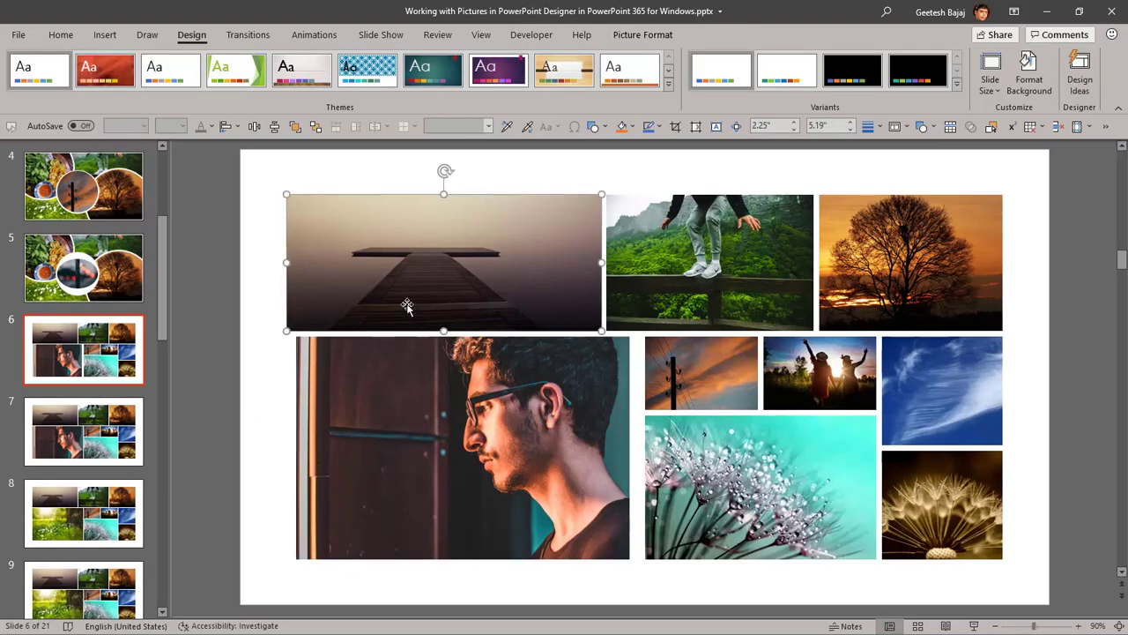
{"action": "left_click", "coordinate": [200, 401]}
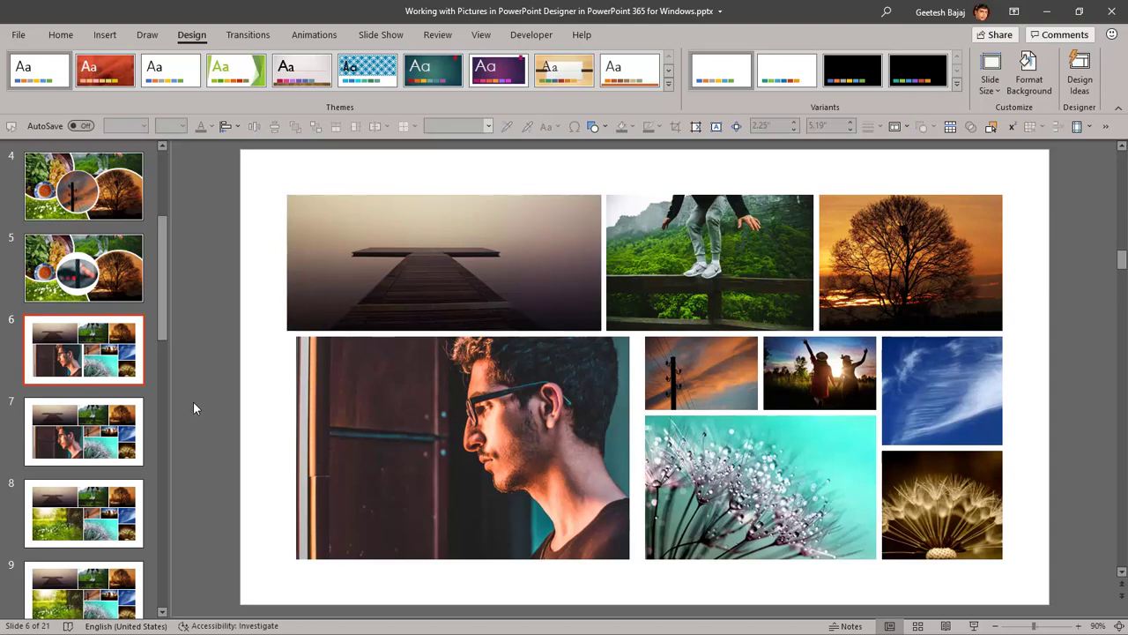
{"action": "left_click", "coordinate": [103, 289]}
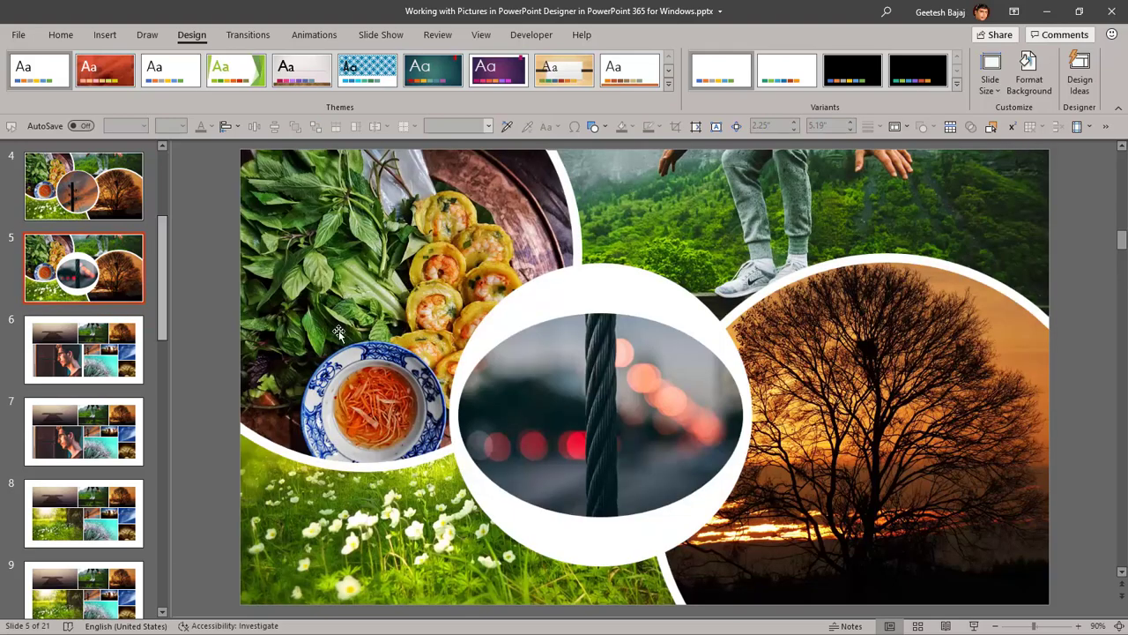
Use Picture Format's Crop to Aspect Ratio 1:1 on slide 5's centre rope picture
{"action": "left_click", "coordinate": [578, 356]}
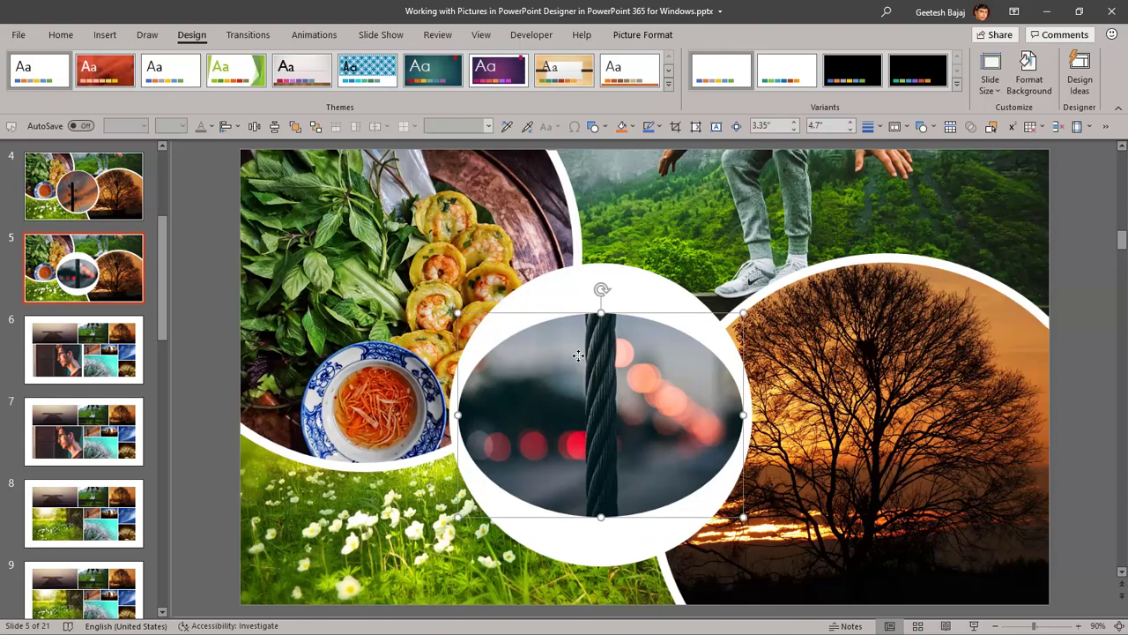
{"action": "left_click", "coordinate": [650, 40]}
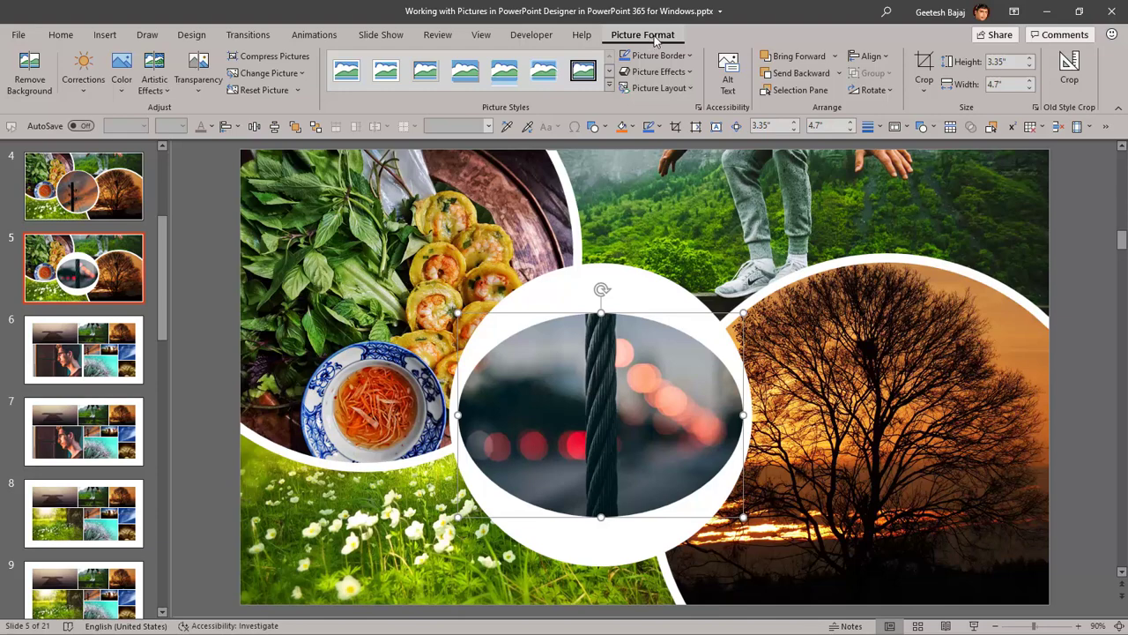
{"action": "left_click", "coordinate": [927, 88]}
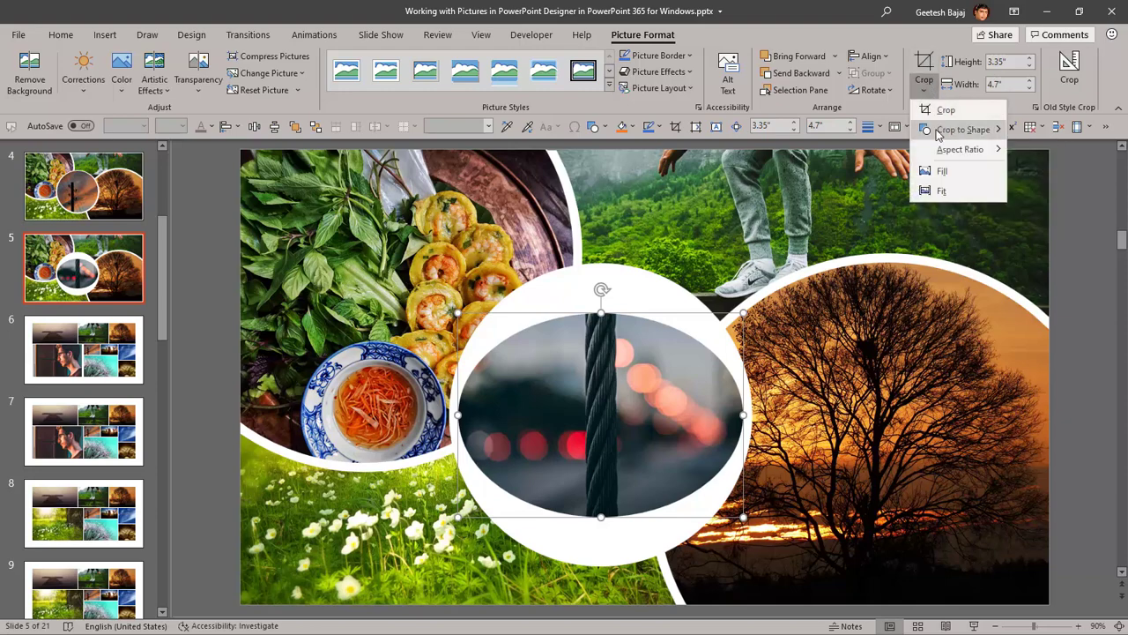
{"action": "mouse_move", "coordinate": [939, 149]}
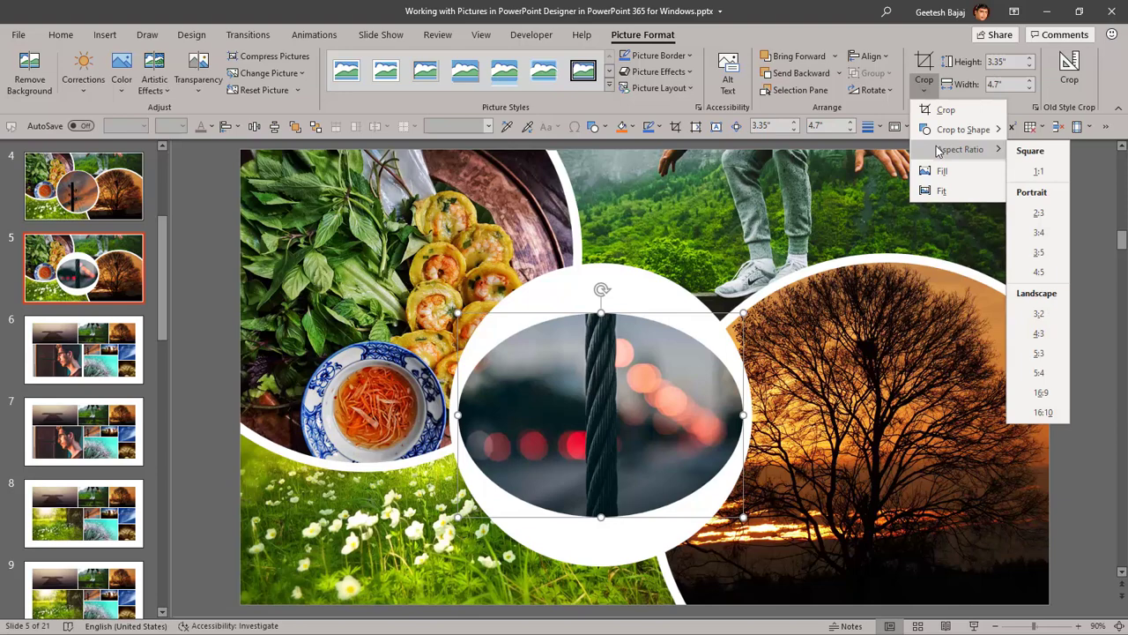
{"action": "left_click", "coordinate": [1052, 171]}
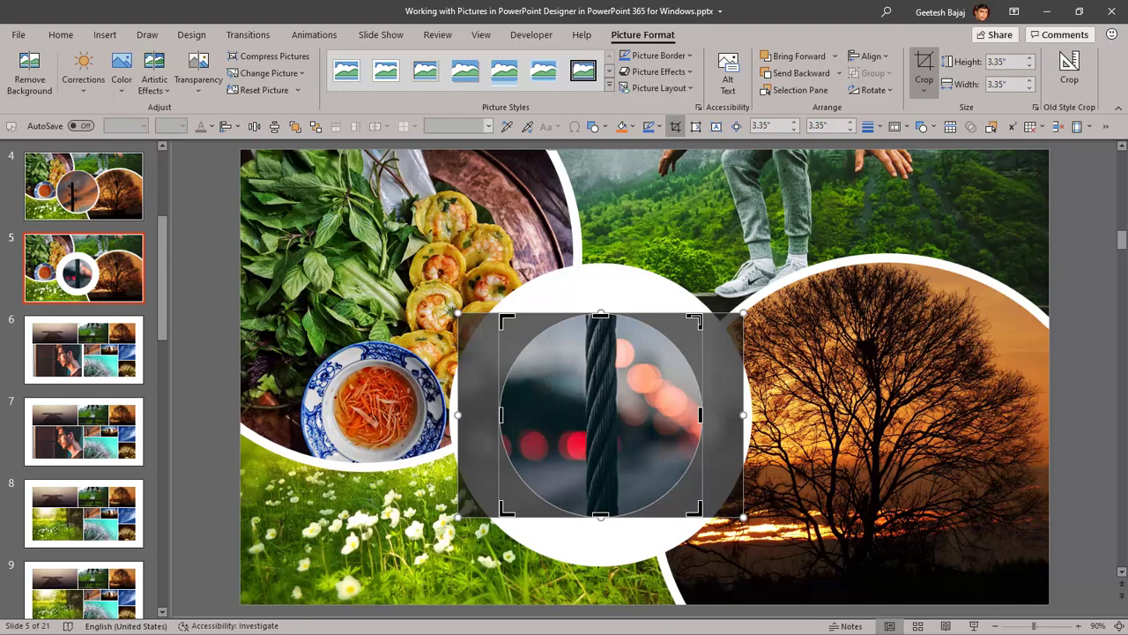
Drag the crop corners outward until the rope picture's square crop measures 4.71" × 4.71"
{"action": "left_click_drag", "start_coordinate": [697, 320], "coordinate": [744, 285]}
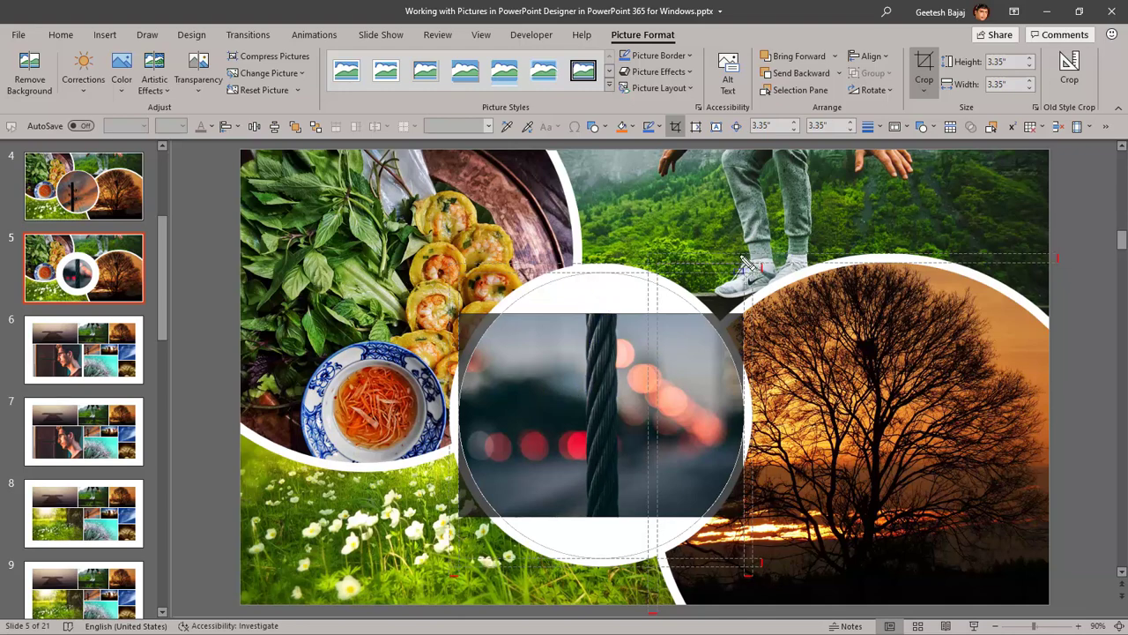
{"action": "left_click_drag", "start_coordinate": [743, 263], "coordinate": [743, 275]}
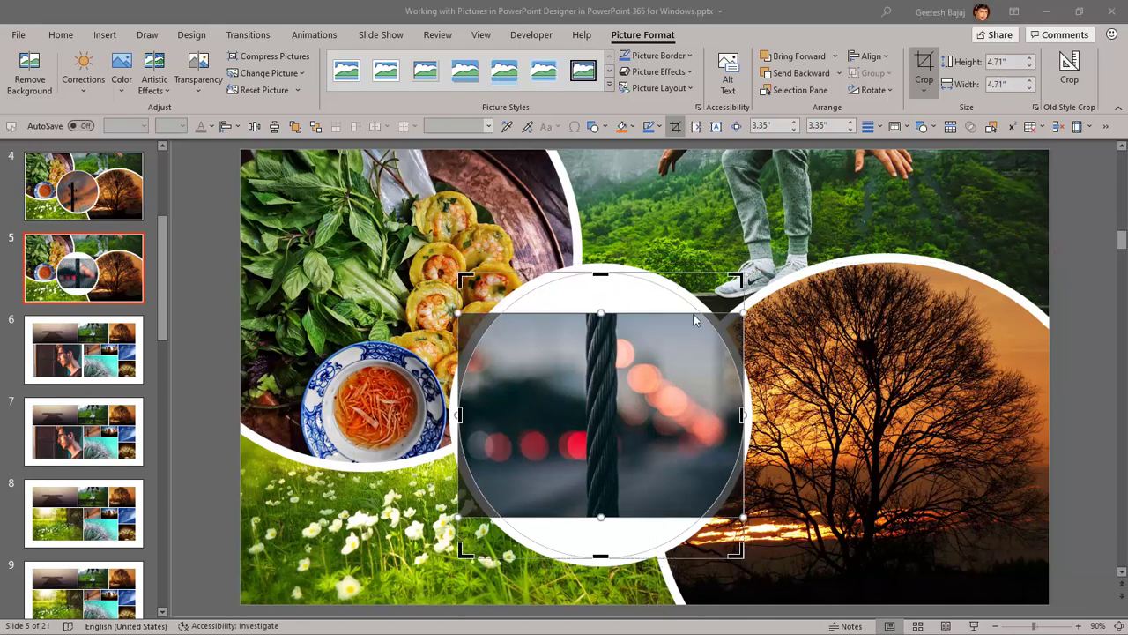
Apply Crop Fill so the rope photo fills the centre circle, then exit crop mode
{"action": "left_click", "coordinate": [922, 92]}
{"action": "left_click", "coordinate": [936, 171]}
{"action": "left_click", "coordinate": [1077, 244]}
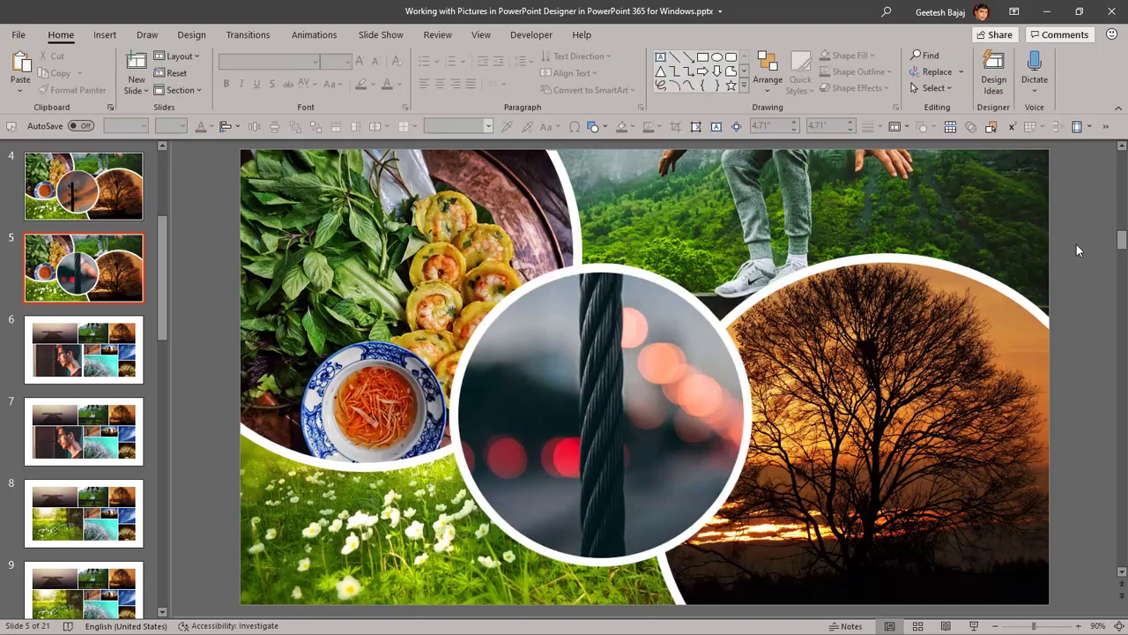
Compare slides 4 and 5, then open slide 6 and select the large man photo
{"action": "left_click", "coordinate": [99, 196]}
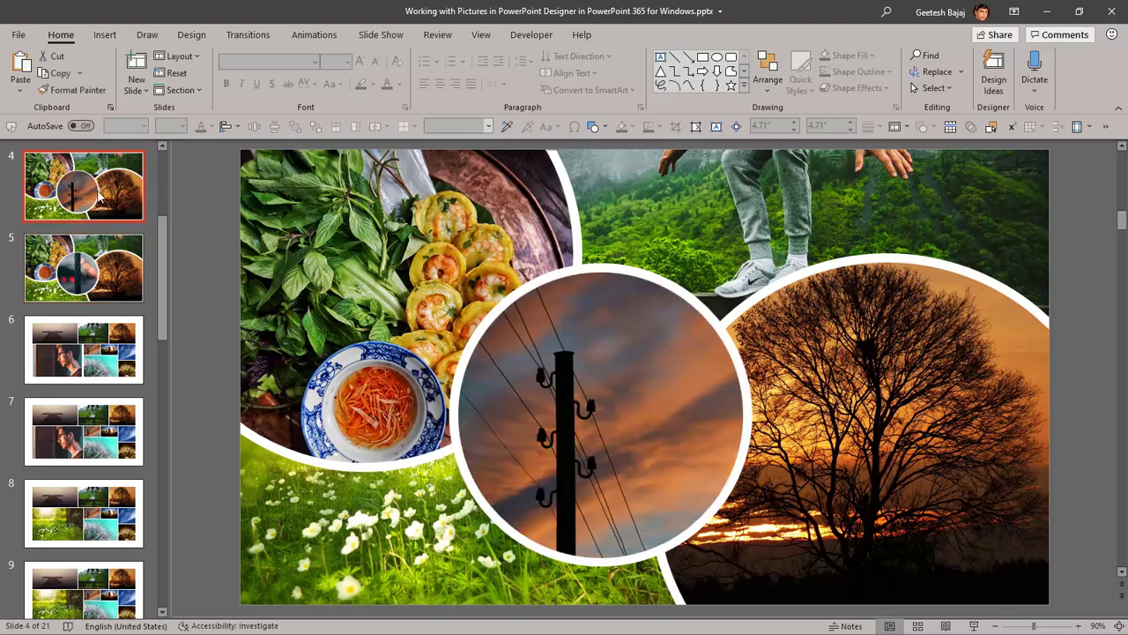
{"action": "left_click", "coordinate": [88, 275]}
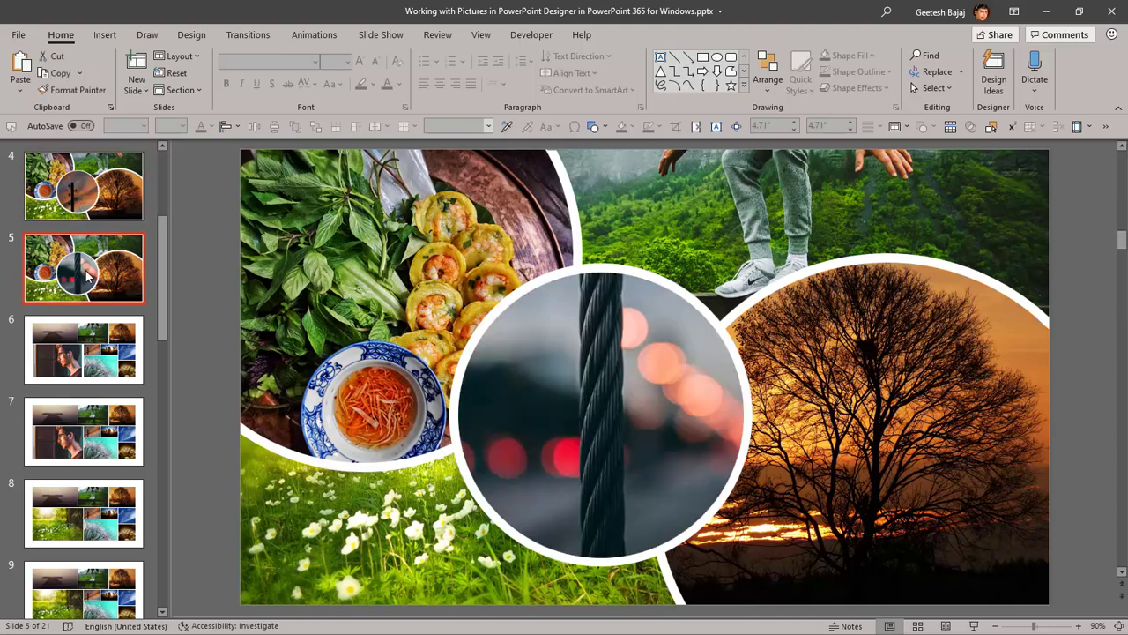
{"action": "left_click", "coordinate": [85, 355]}
{"action": "left_click", "coordinate": [352, 391]}
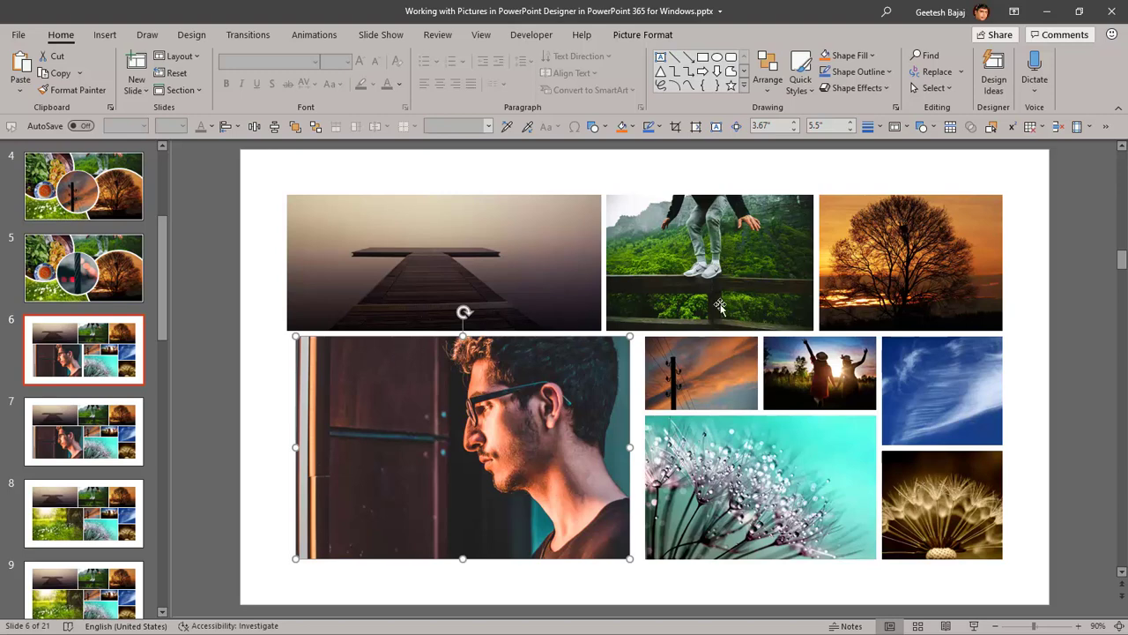
Enter crop mode on the man's portrait, showing its 3.67" by 5.5" frame
{"action": "left_click", "coordinate": [655, 37]}
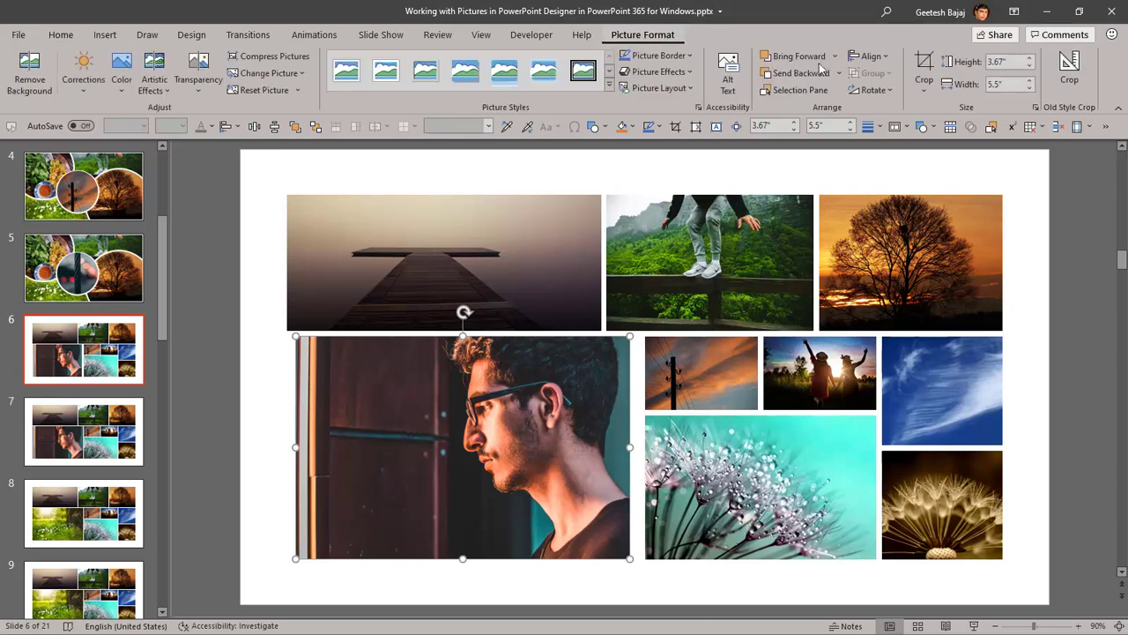
{"action": "left_click", "coordinate": [920, 88]}
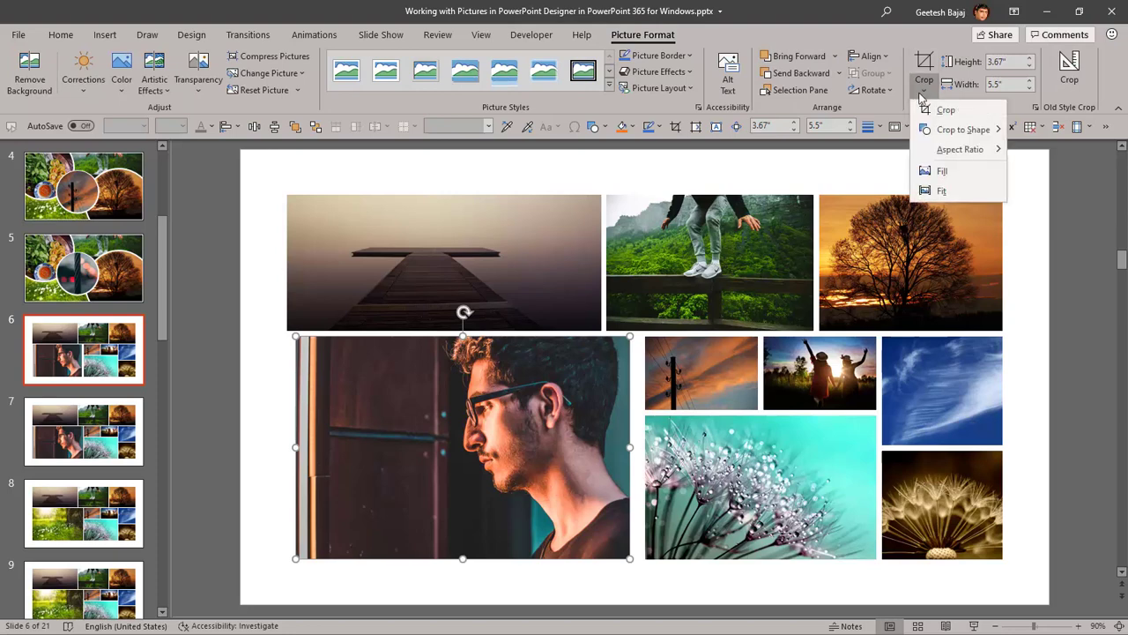
{"action": "mouse_move", "coordinate": [961, 152]}
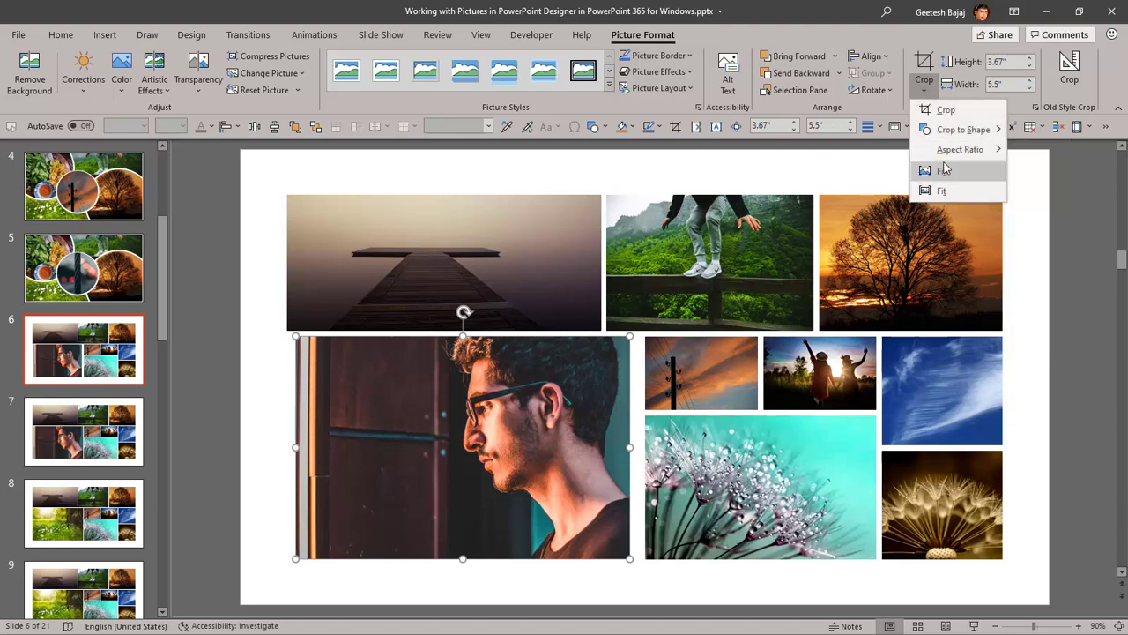
{"action": "left_click", "coordinate": [836, 16]}
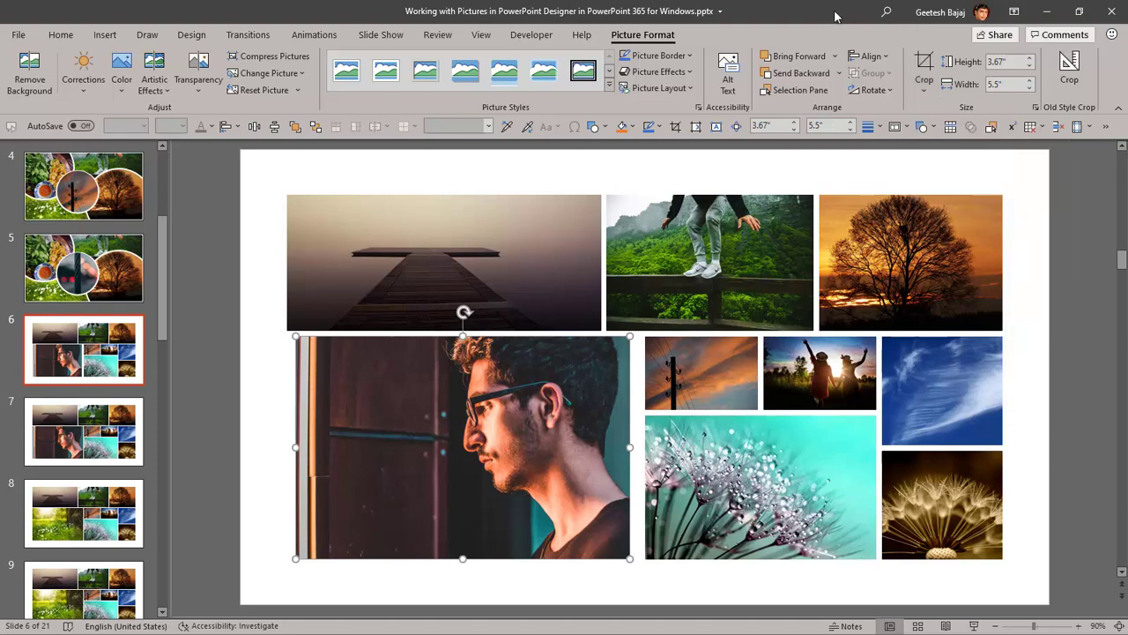
{"action": "left_click", "coordinate": [921, 63]}
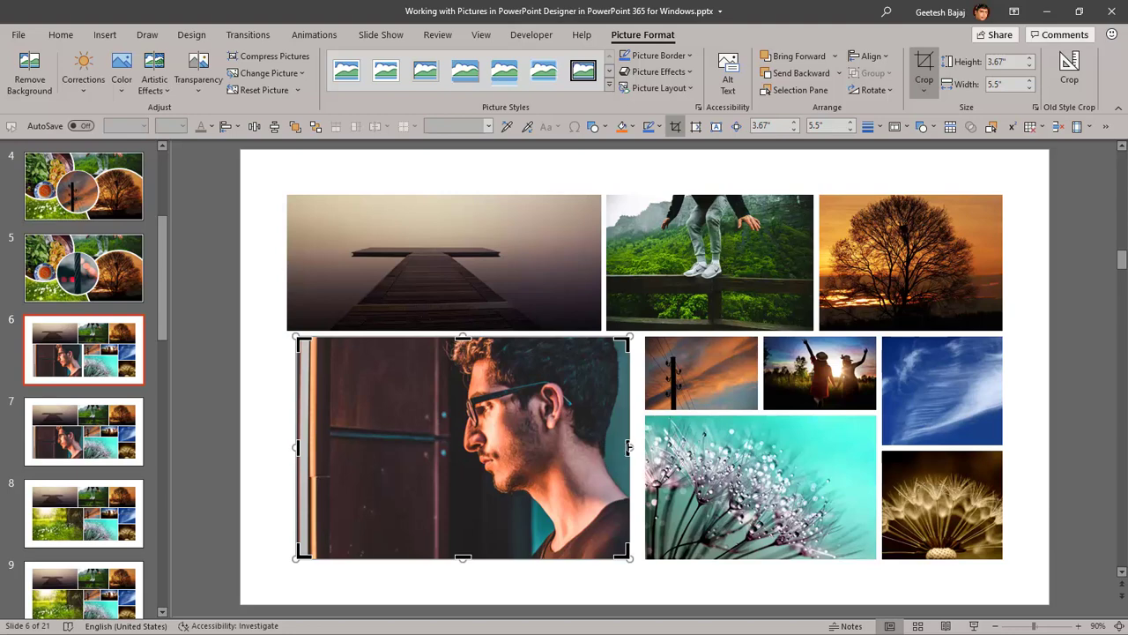
Drag the right-middle crop handle until the man photo's width reads 5.81"
{"action": "left_click_drag", "start_coordinate": [628, 447], "coordinate": [636, 446]}
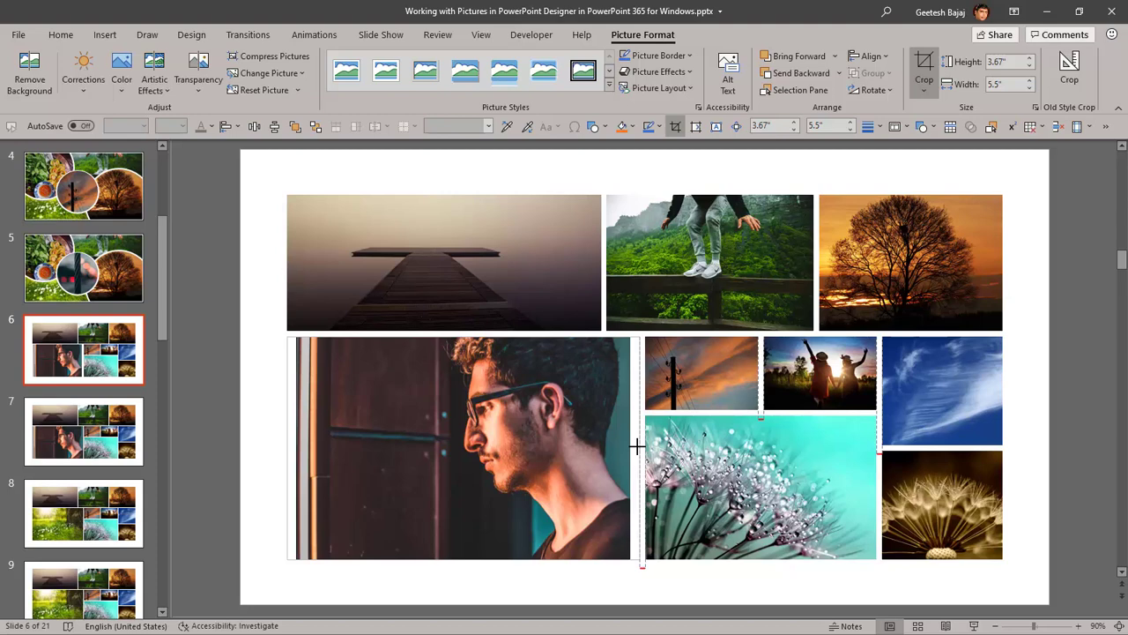
{"action": "left_click_drag", "start_coordinate": [637, 447], "coordinate": [637, 447]}
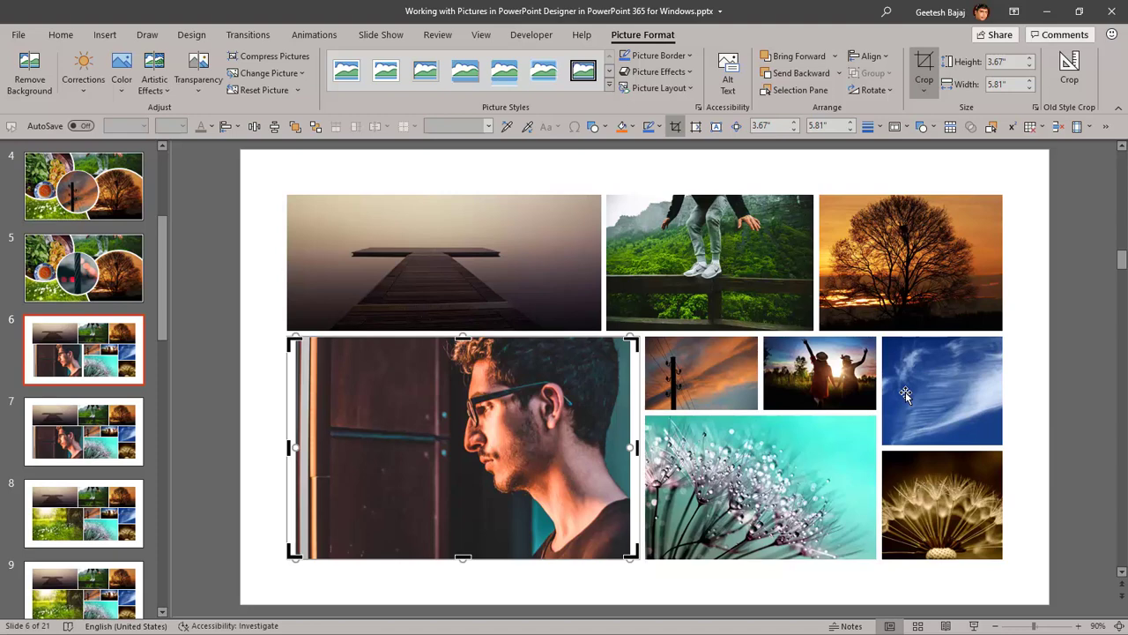
Apply Crop Fill so the man photo fills its 3.67" × 5.81" frame, then exit cropping
{"action": "left_click", "coordinate": [925, 91]}
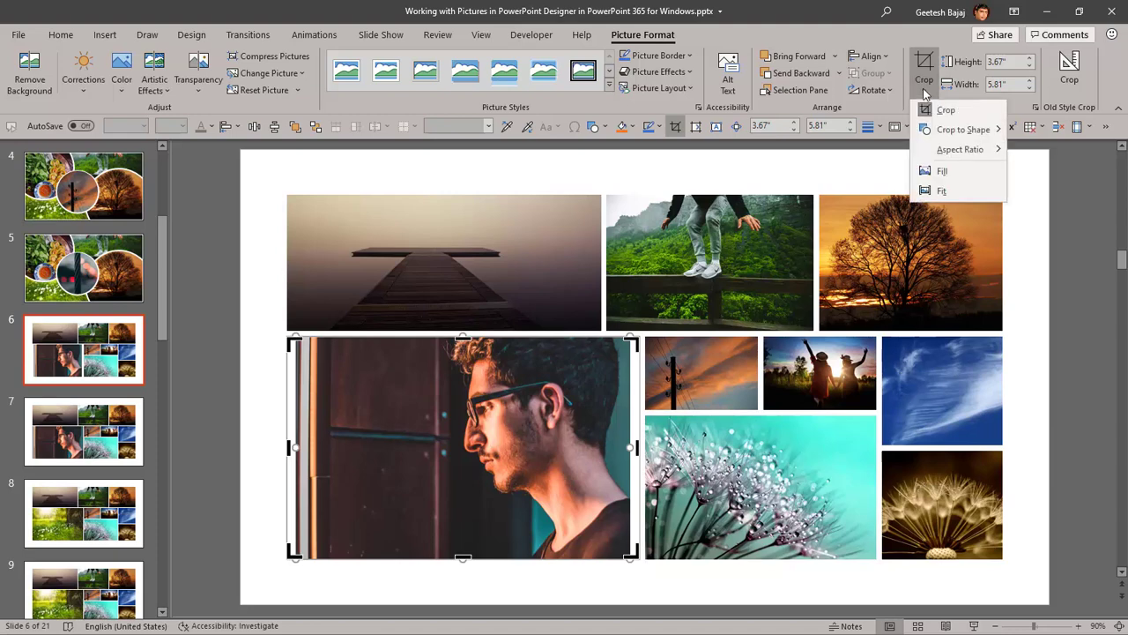
{"action": "left_click", "coordinate": [946, 171]}
{"action": "left_click", "coordinate": [1077, 351]}
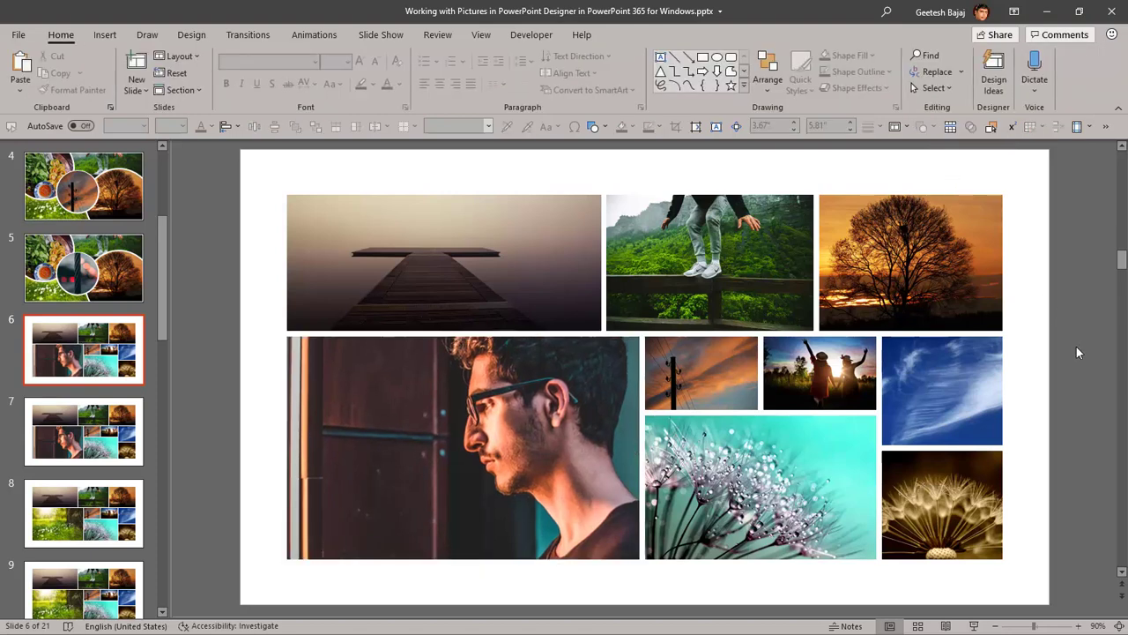
Review slide 8 in the thumbnail pane and come back to slide 6
{"action": "left_click", "coordinate": [85, 374]}
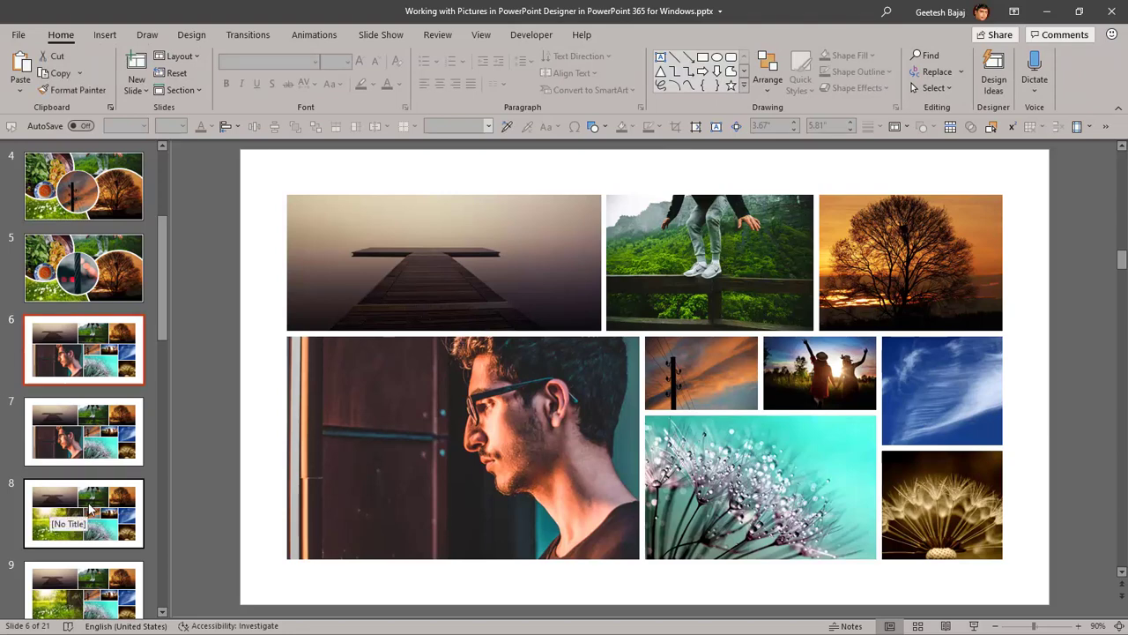
{"action": "left_click", "coordinate": [91, 509]}
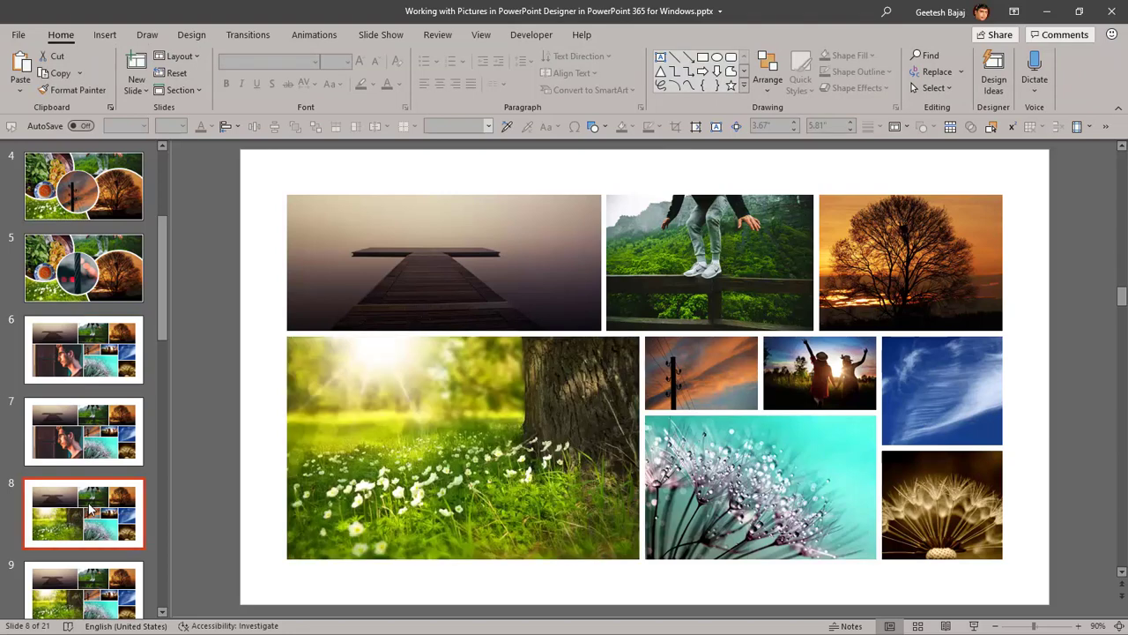
{"action": "left_click", "coordinate": [59, 350]}
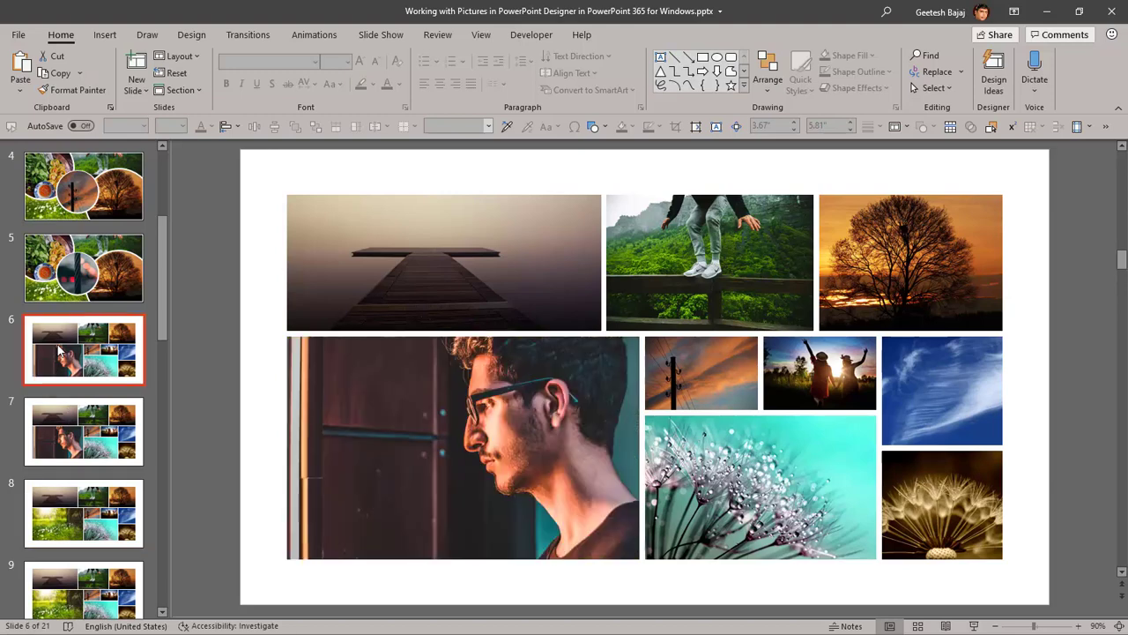